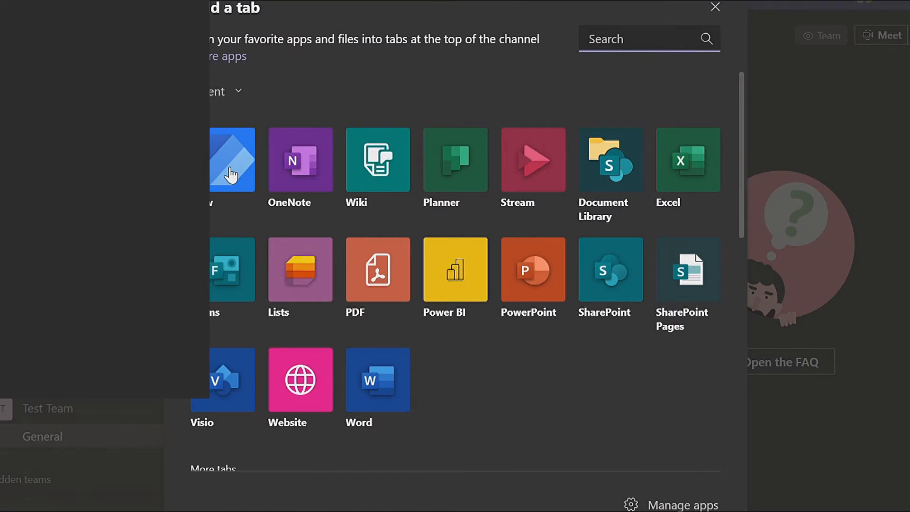
- Add the Flow app as a tab in the General channel, keeping the channel post about the tab enabled
click(231, 174)
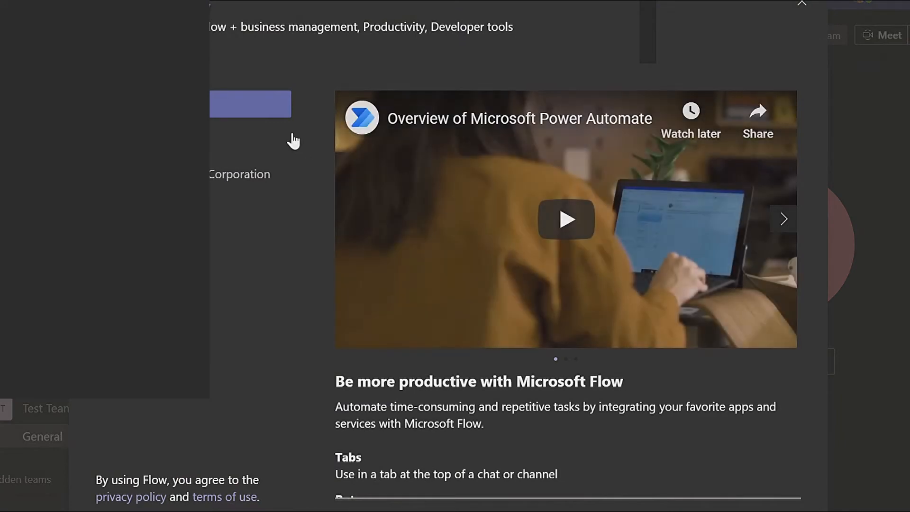
click(247, 111)
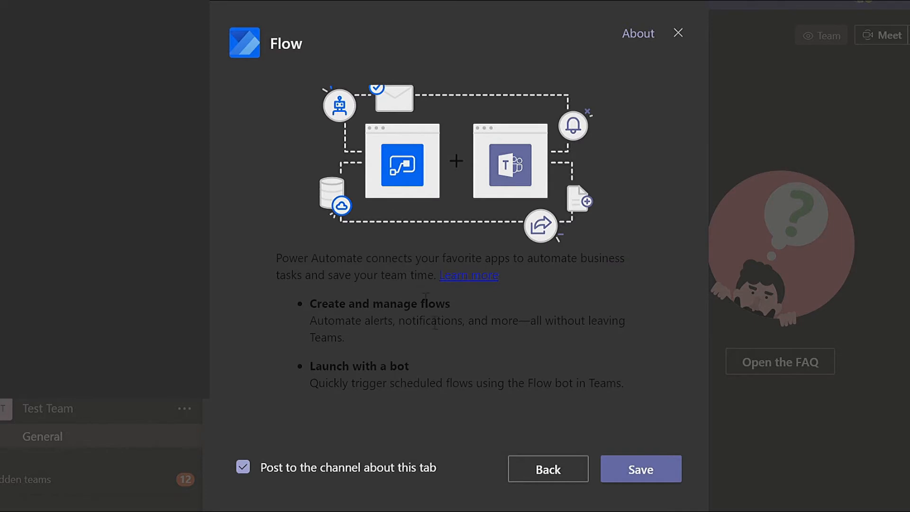
click(651, 484)
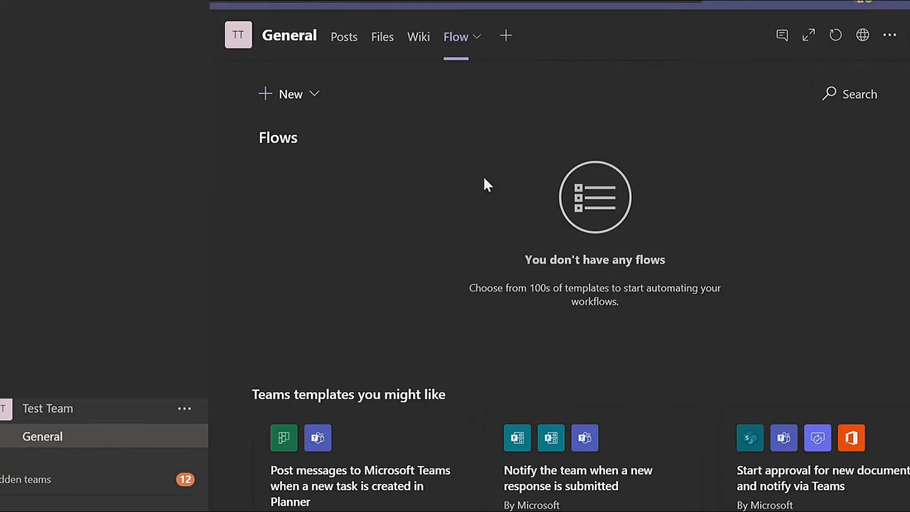
- Start a new automated flow from blank and name it "Welcome New User"
click(274, 100)
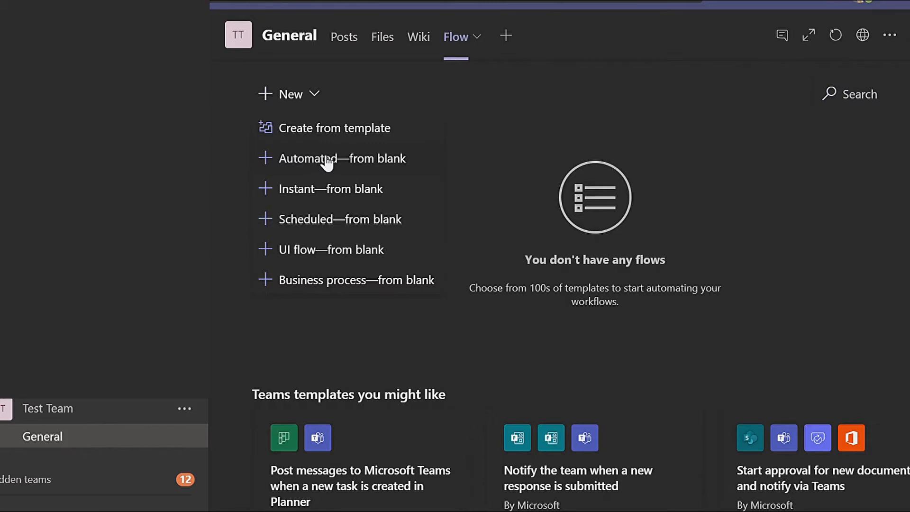
click(359, 167)
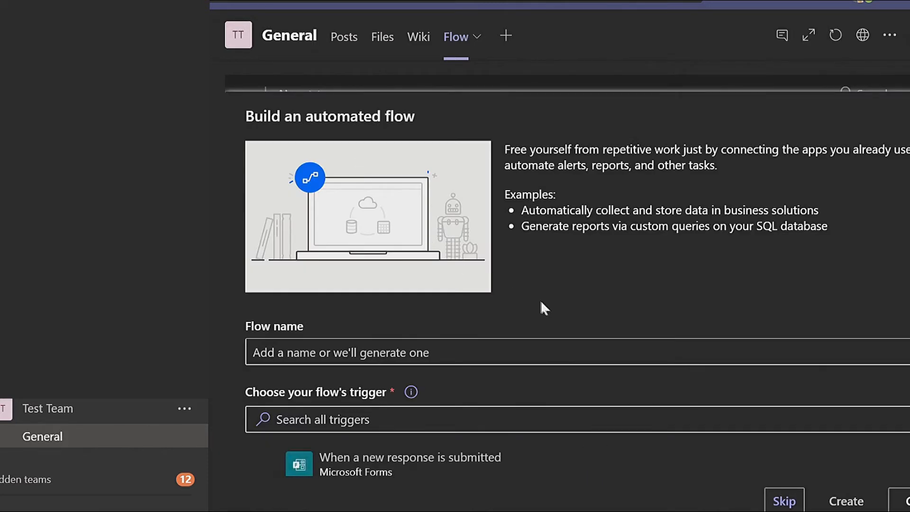
click(514, 359)
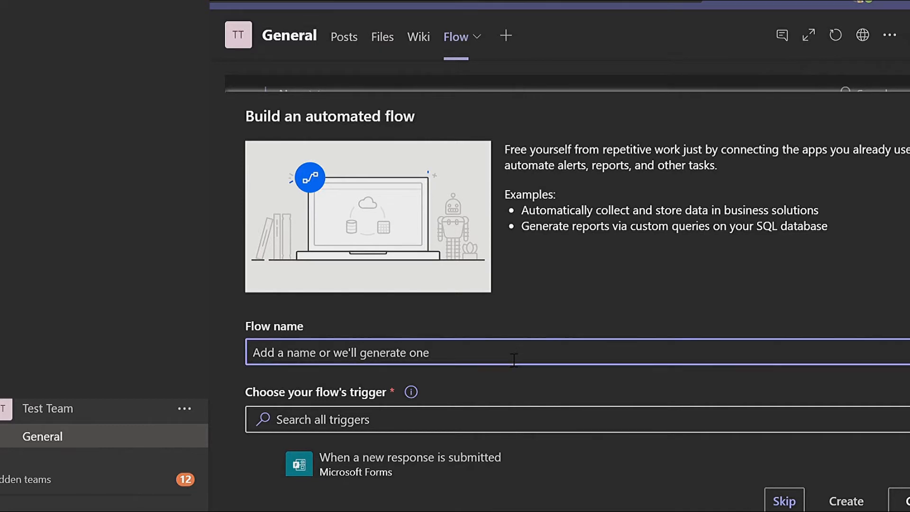
text(Welcome)
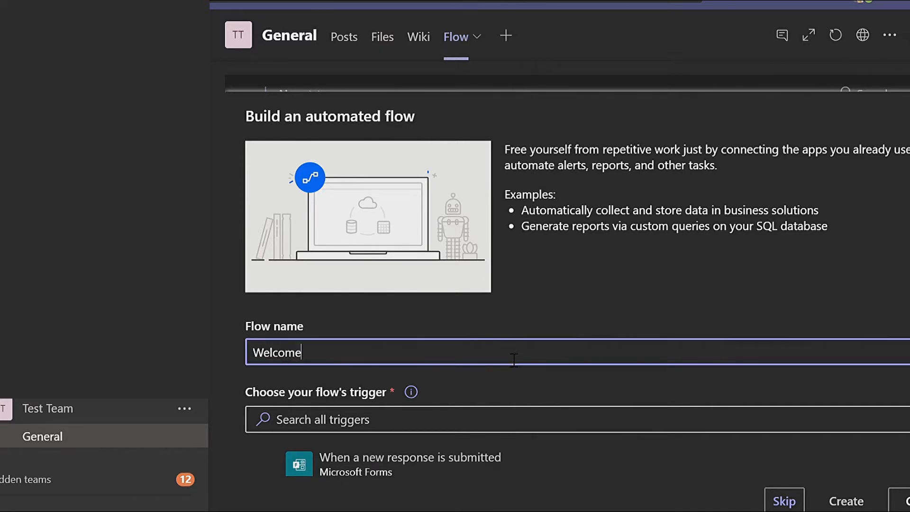
text( New USer)
key(BackSpace)
key(BackSpace)
key(BackSpace)
text(ser)
- Create the flow with the Microsoft Teams trigger "When a new team member is added" and set its team to Test Team
scroll(517, 355, down, 5)
scroll(495, 271, up, 3)
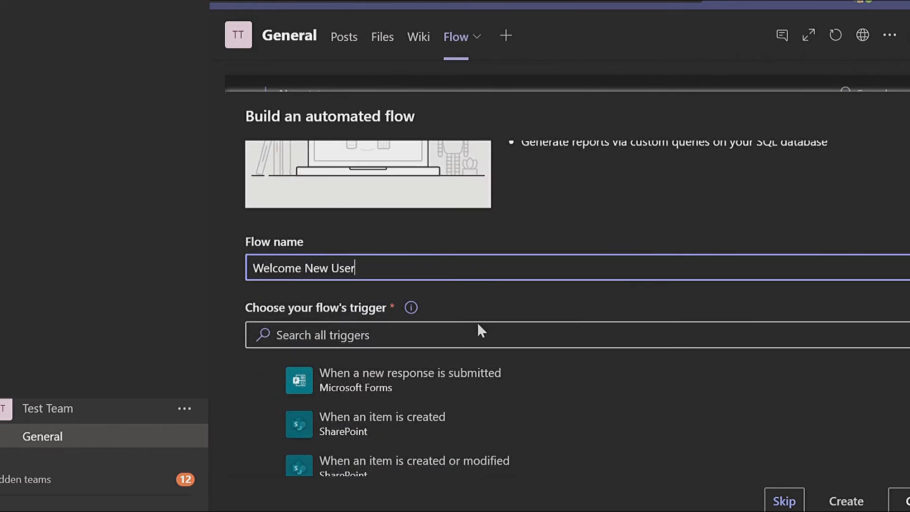
click(479, 345)
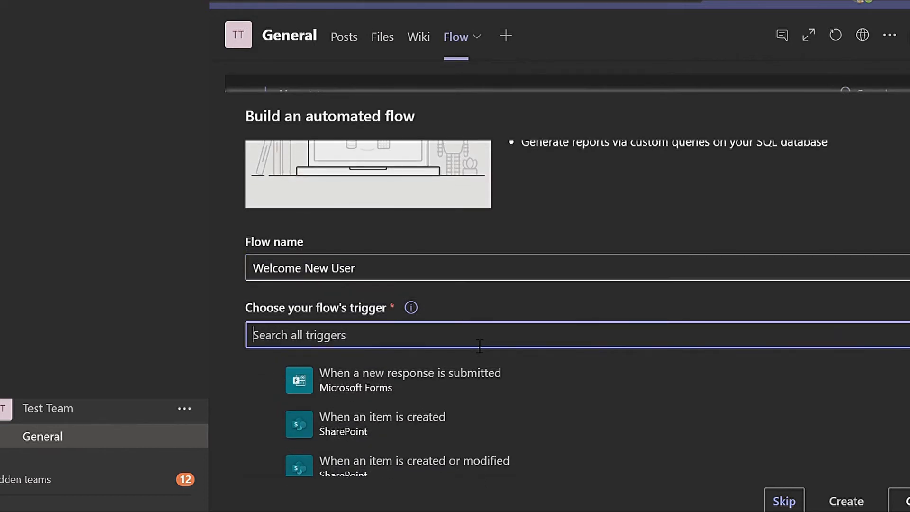
text(when)
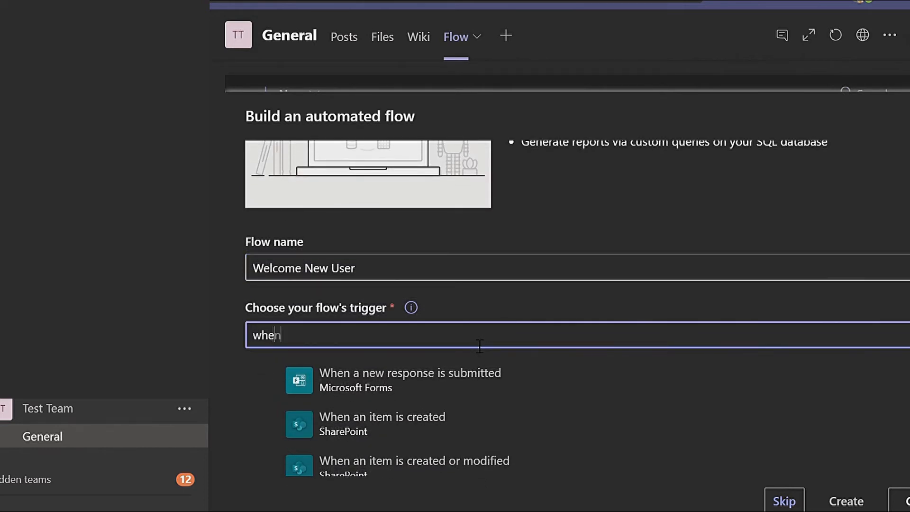
text( a new)
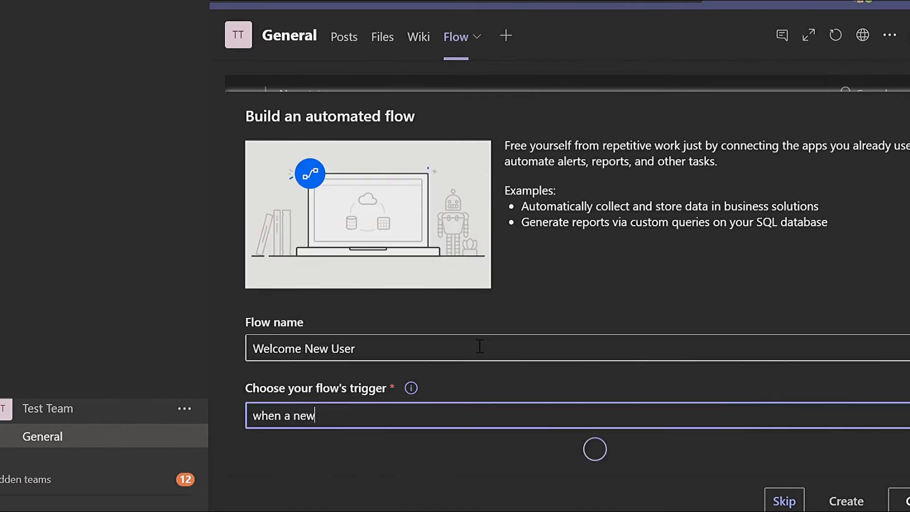
text( user)
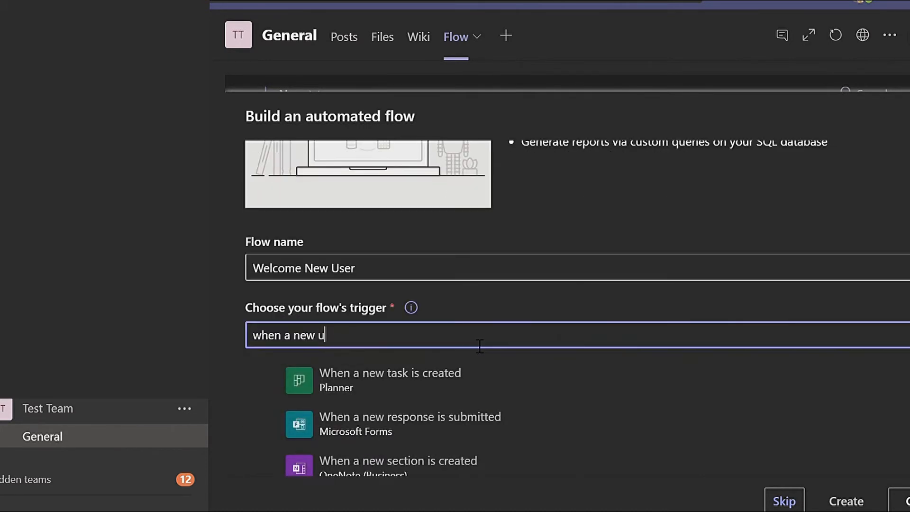
scroll(480, 346, down, 4)
scroll(479, 370, down, 4)
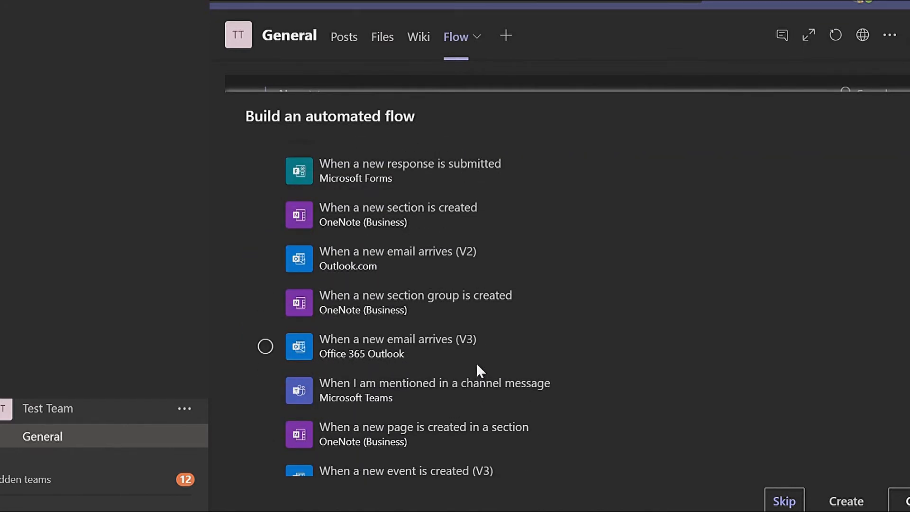
scroll(478, 366, down, 4)
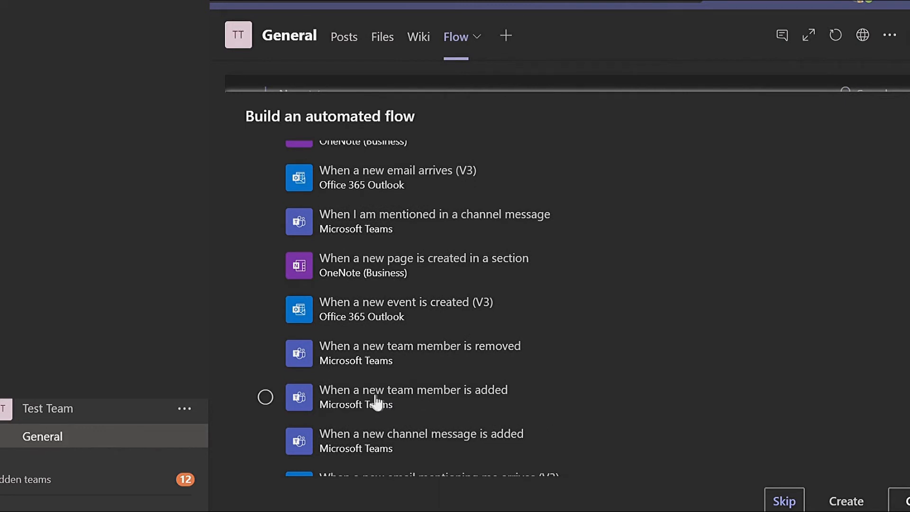
click(400, 402)
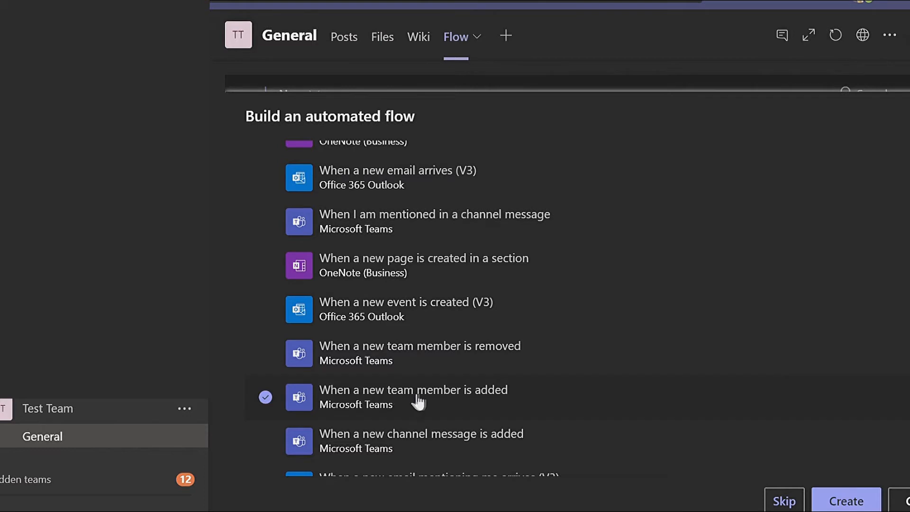
click(846, 502)
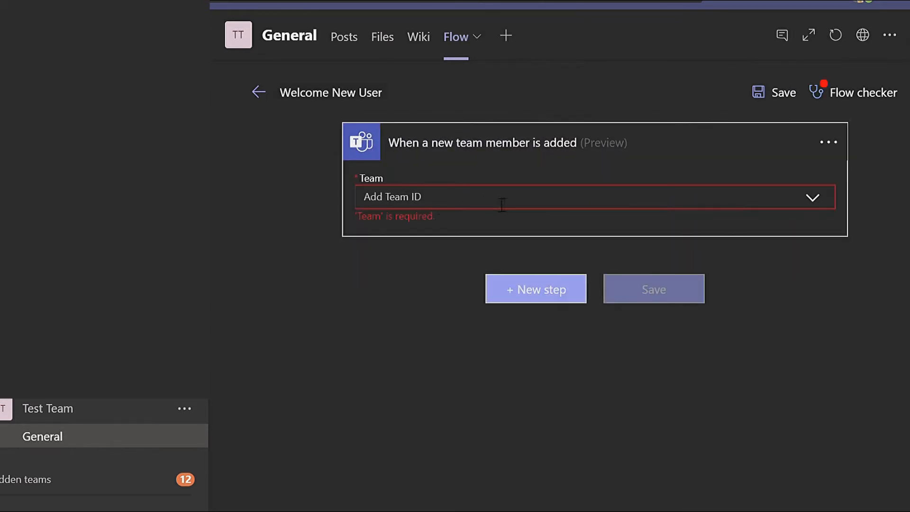
click(819, 200)
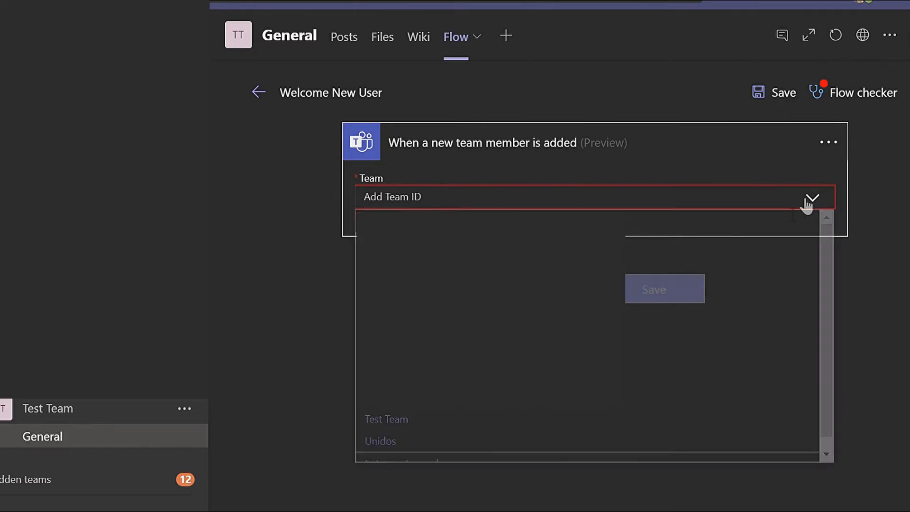
click(414, 423)
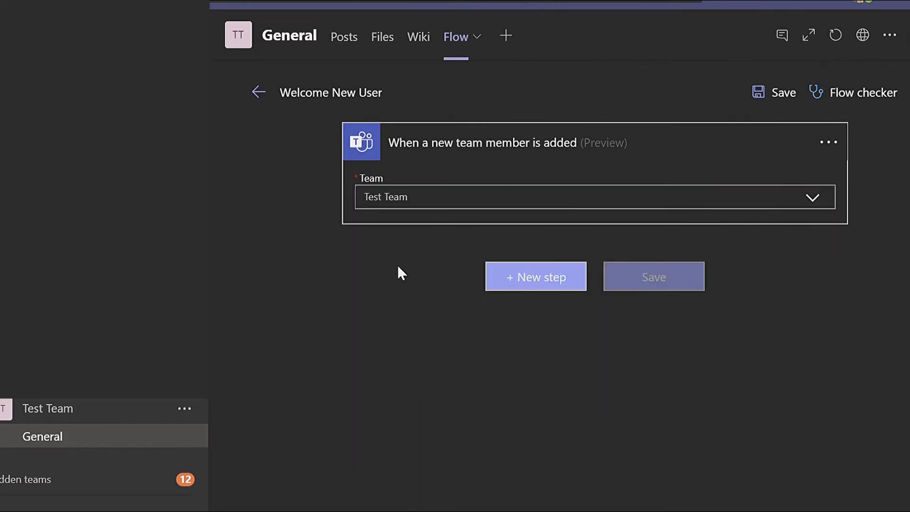
click(565, 281)
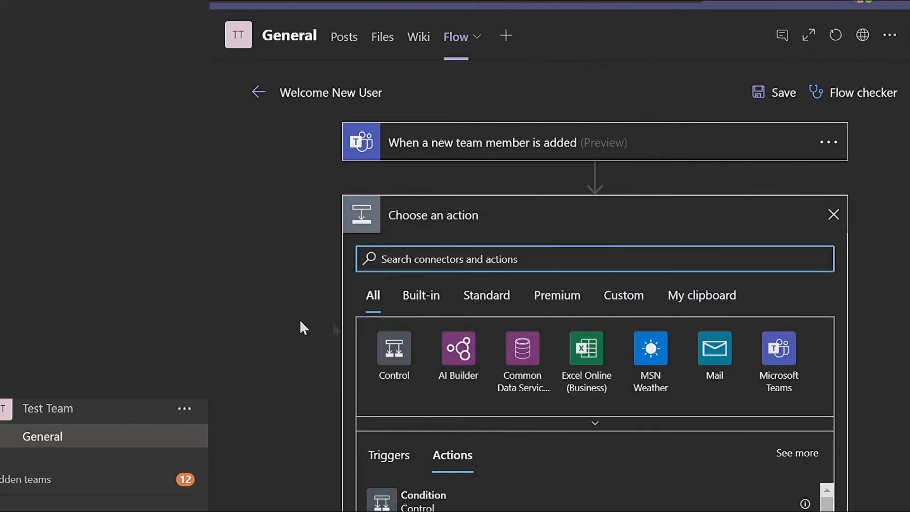
scroll(269, 320, down, 2)
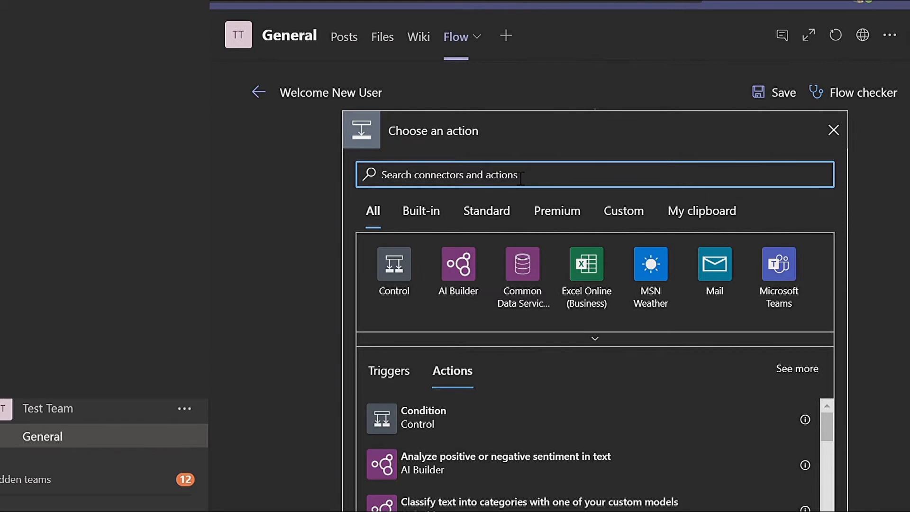
text(Ge)
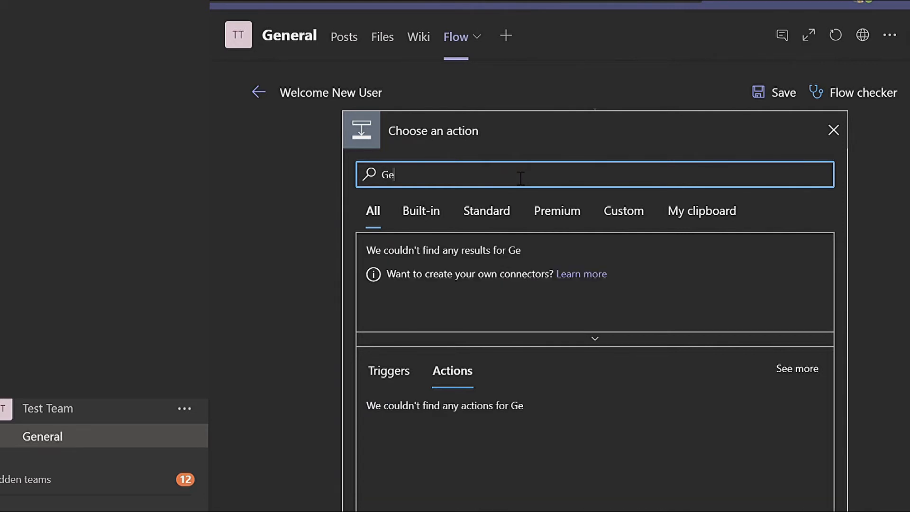
key(BackSpace)
key(BackSpace)
text(Mention)
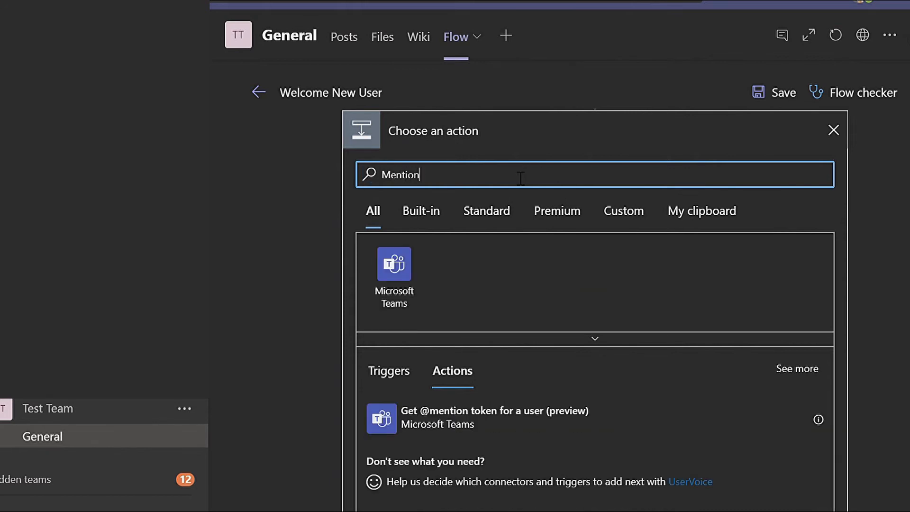
click(479, 425)
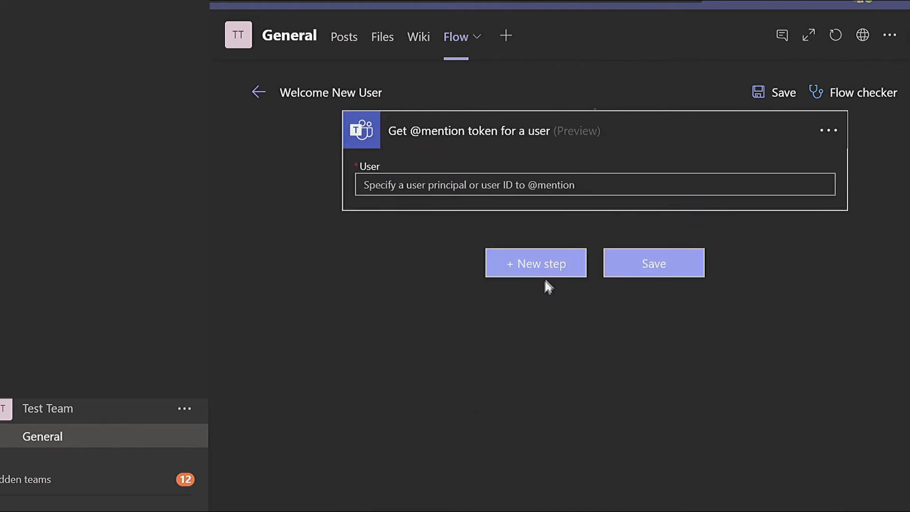
- Fill the mention action's User field with the trigger's User Id parameter
click(534, 188)
text(User)
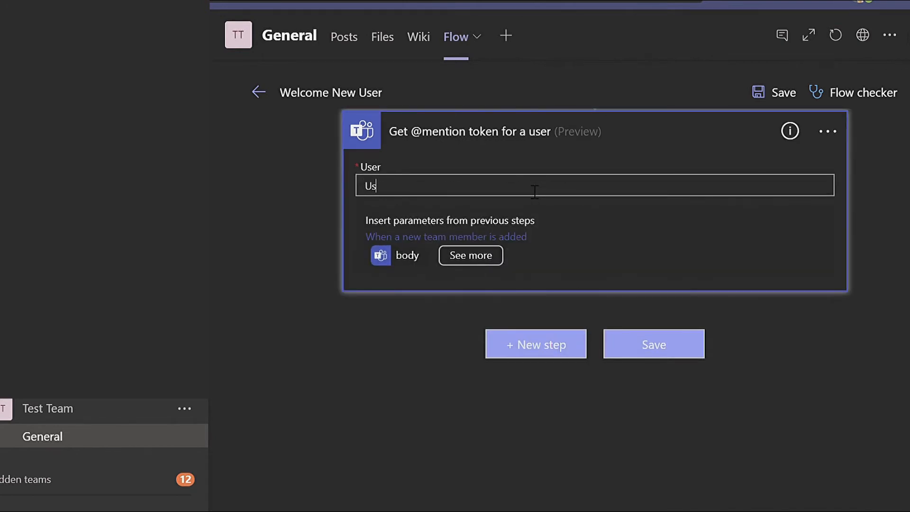
key(BackSpace)
key(BackSpace)
key(BackSpace)
key(BackSpace)
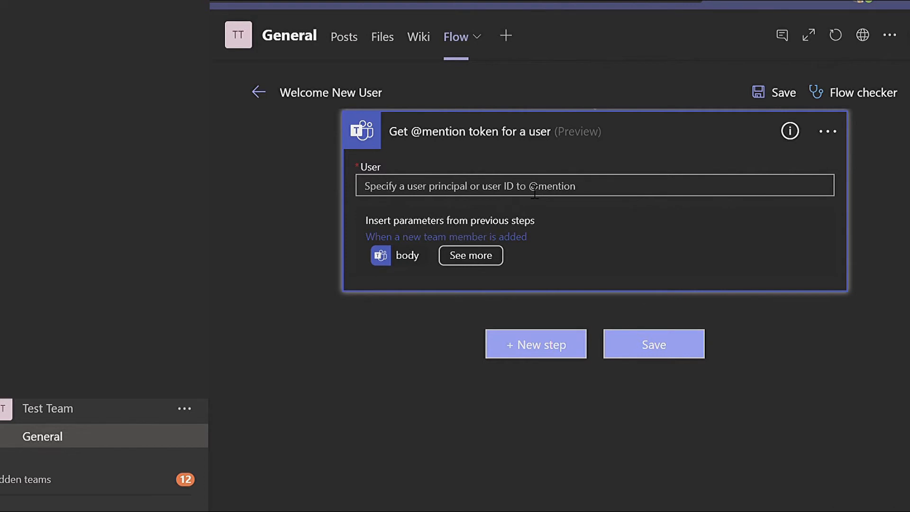
click(489, 255)
click(474, 257)
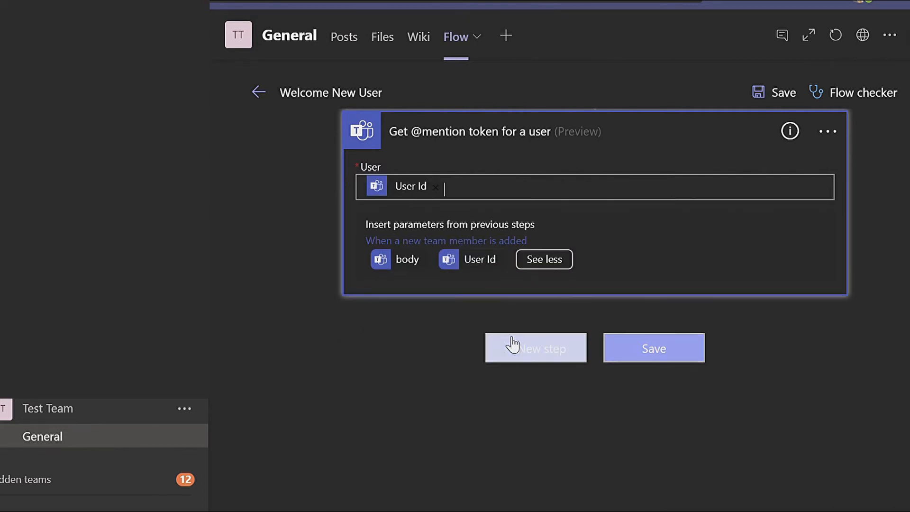
- Add the action "Post a message as the Flow bot to a channel" and set its team to Test Team
click(523, 353)
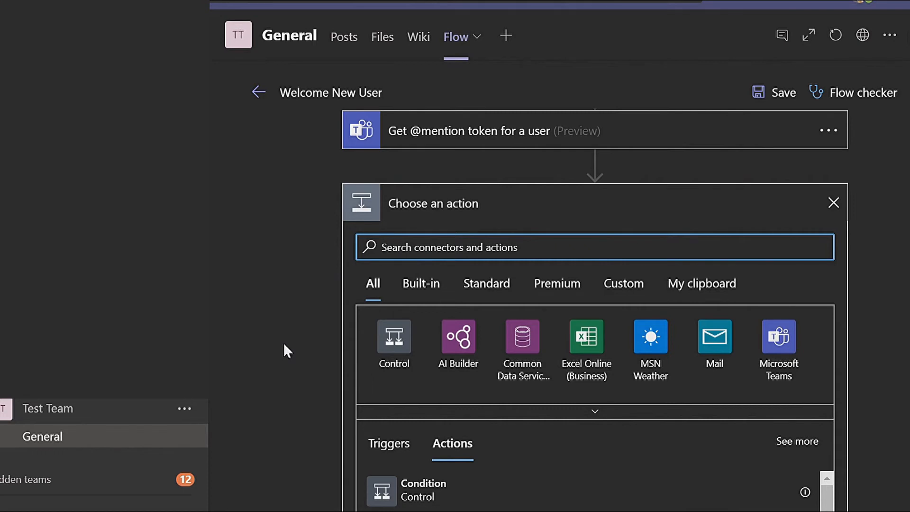
text(Post )
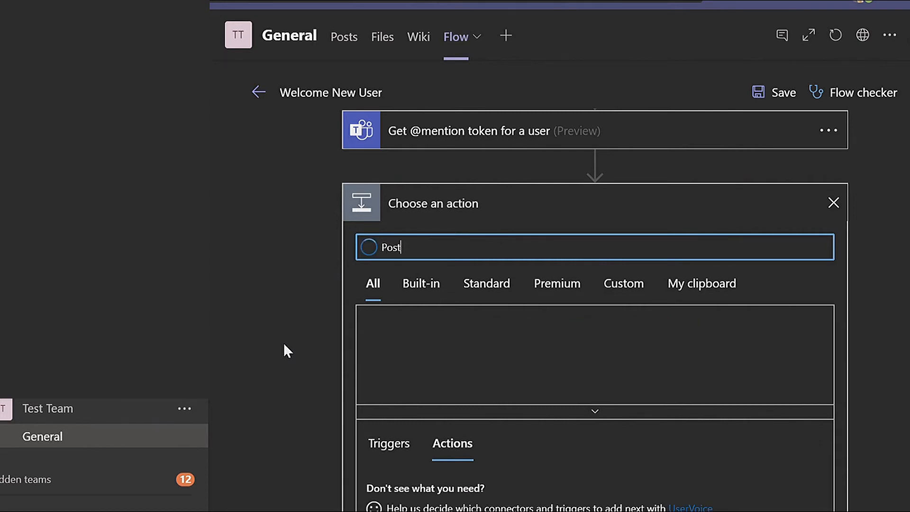
text(a messa)
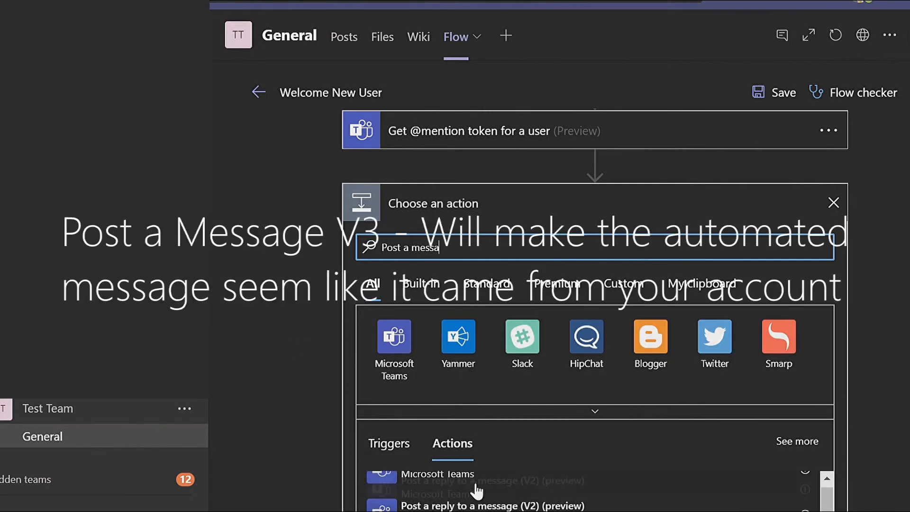
scroll(470, 465, up, 2)
scroll(893, 389, down, 4)
scroll(515, 436, up, 3)
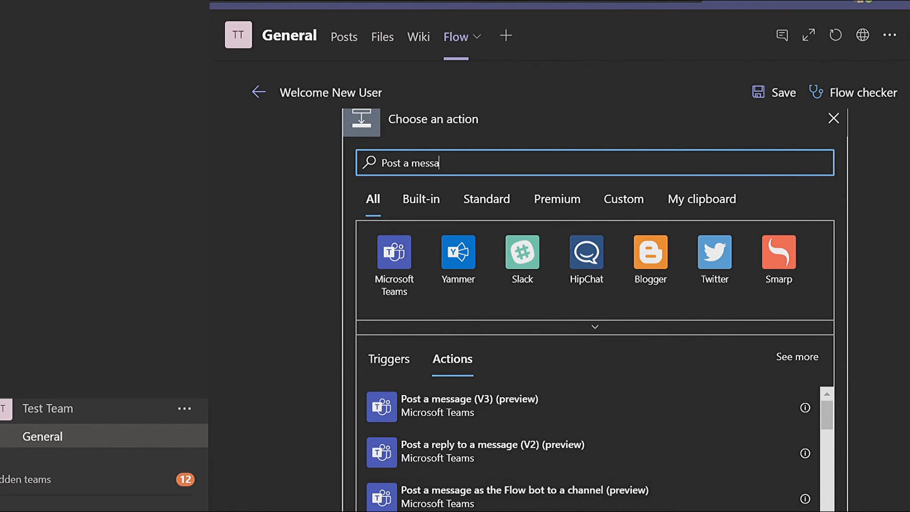
scroll(687, 417, down, 2)
click(455, 422)
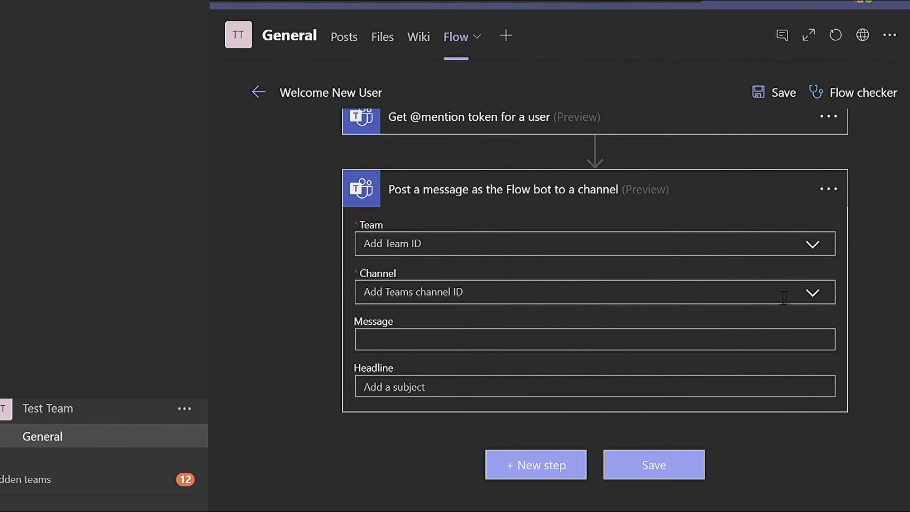
click(813, 245)
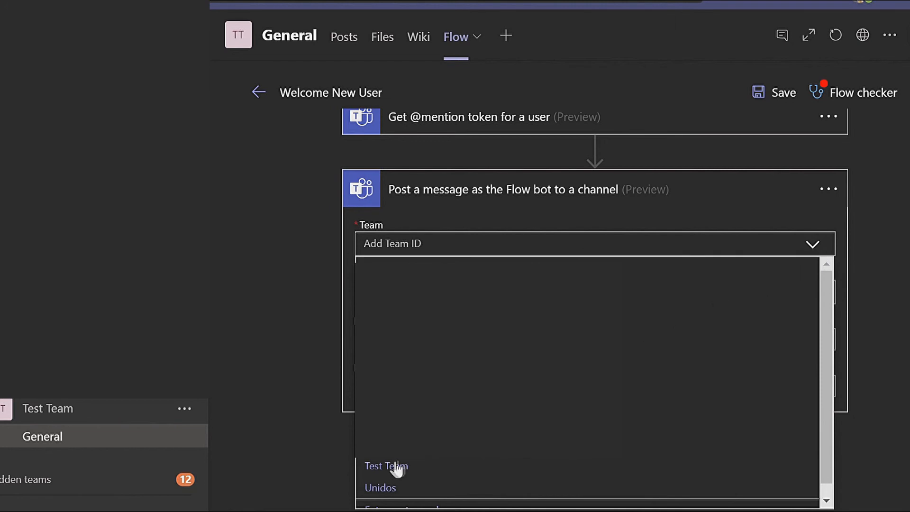
click(387, 466)
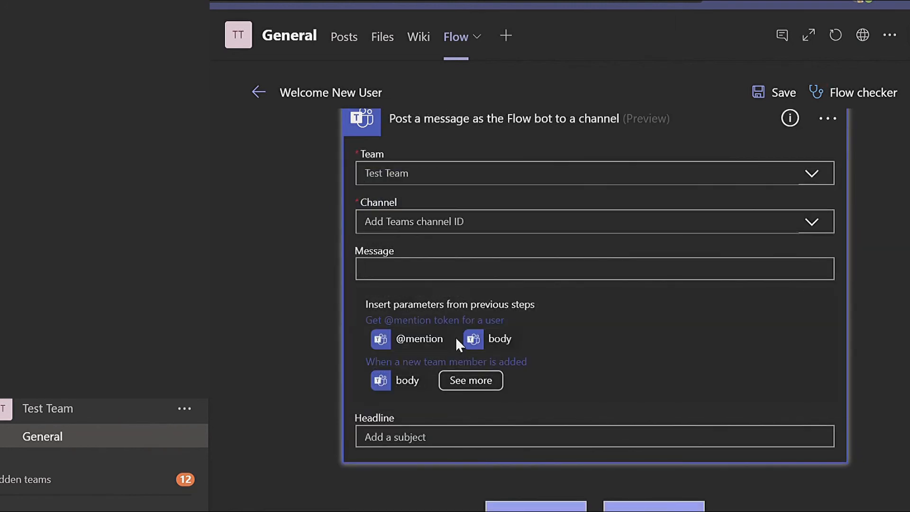
text(Hello)
key(BackSpace)
key(BackSpace)
key(BackSpace)
key(BackSpace)
key(BackSpace)
text(Hello)
click(438, 339)
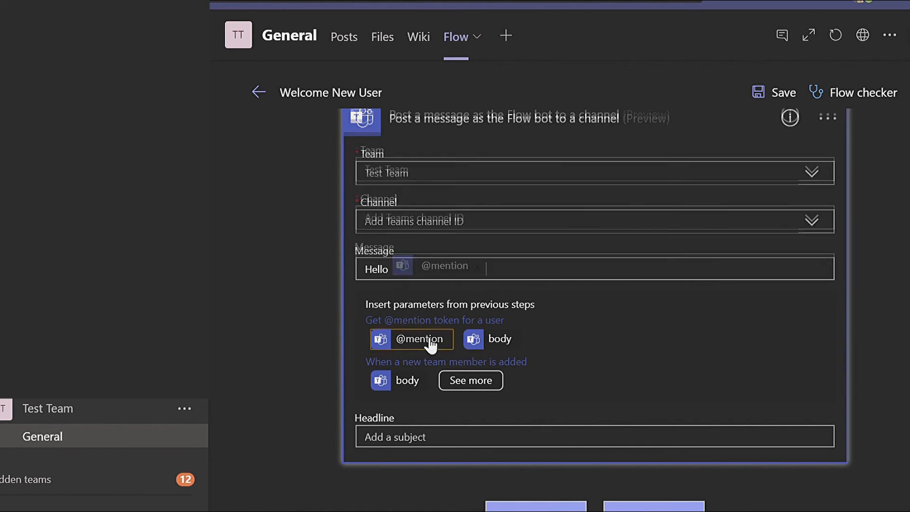
text(Wel)
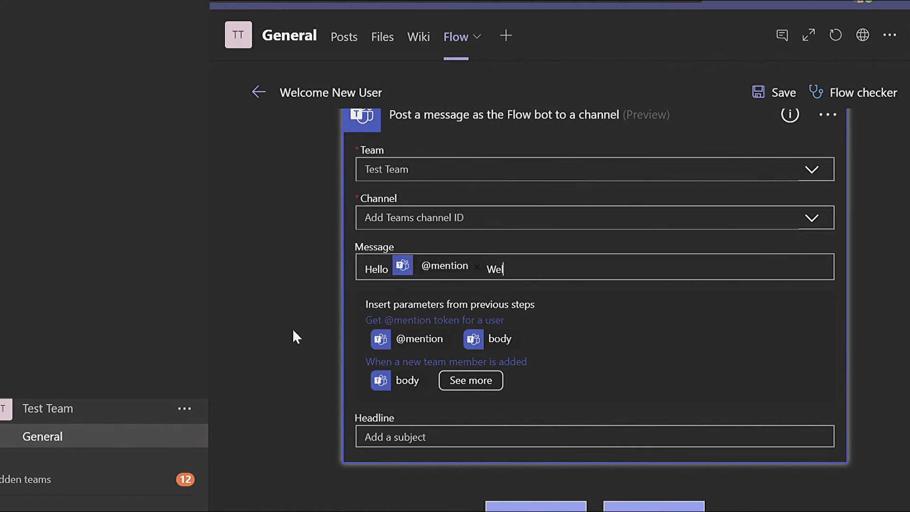
text(come to the Team :))
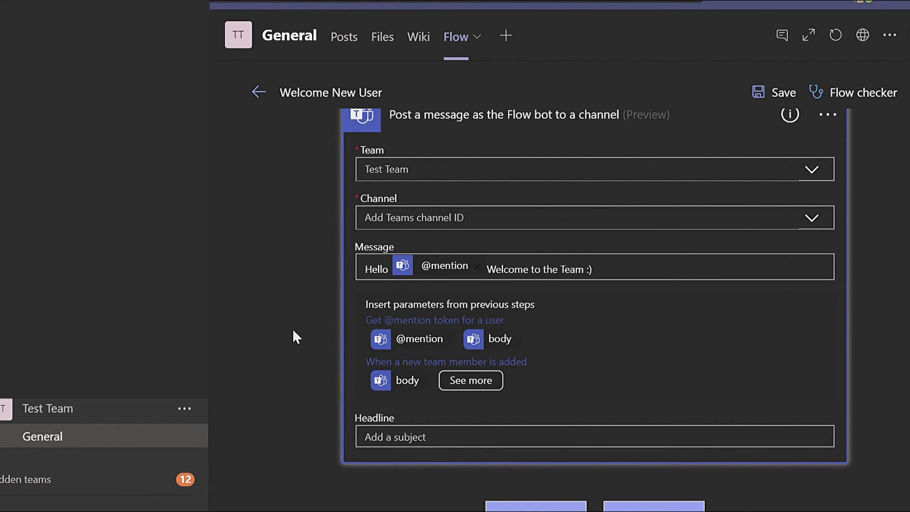
click(407, 437)
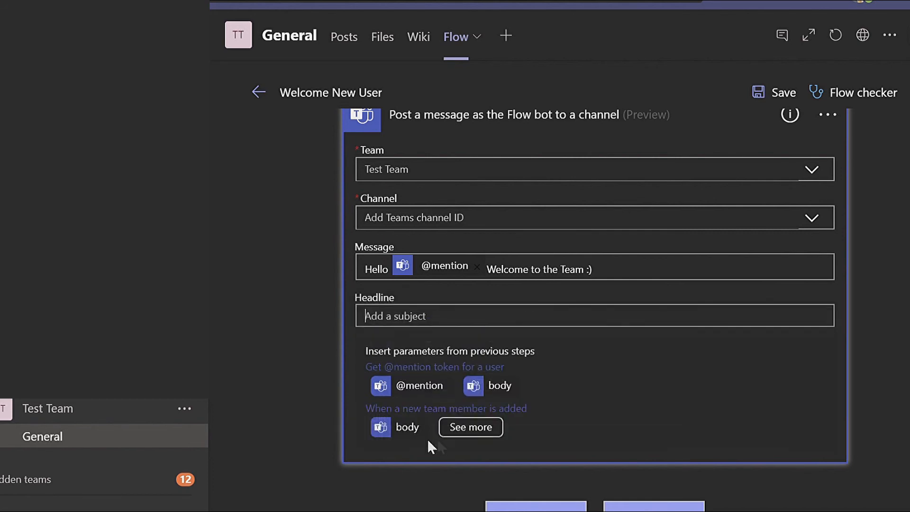
click(301, 383)
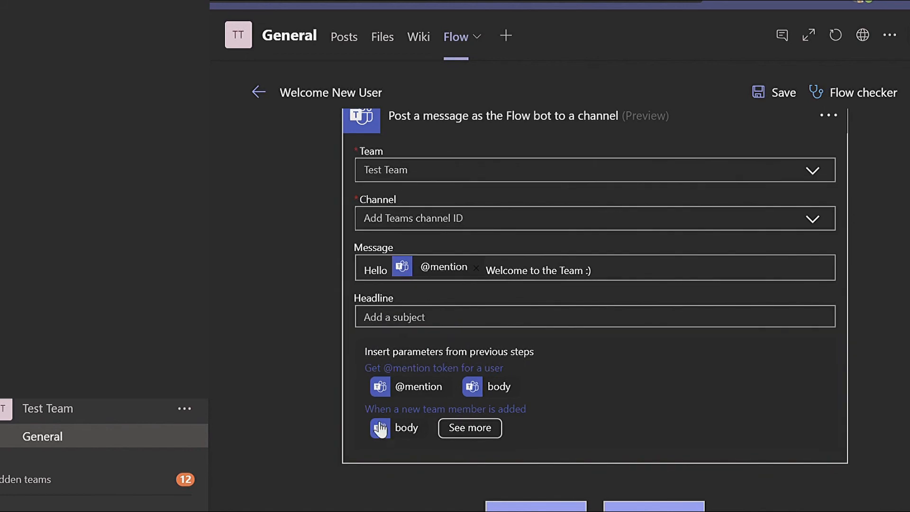
- Set the Flow bot message's channel to General and save the flow
click(654, 505)
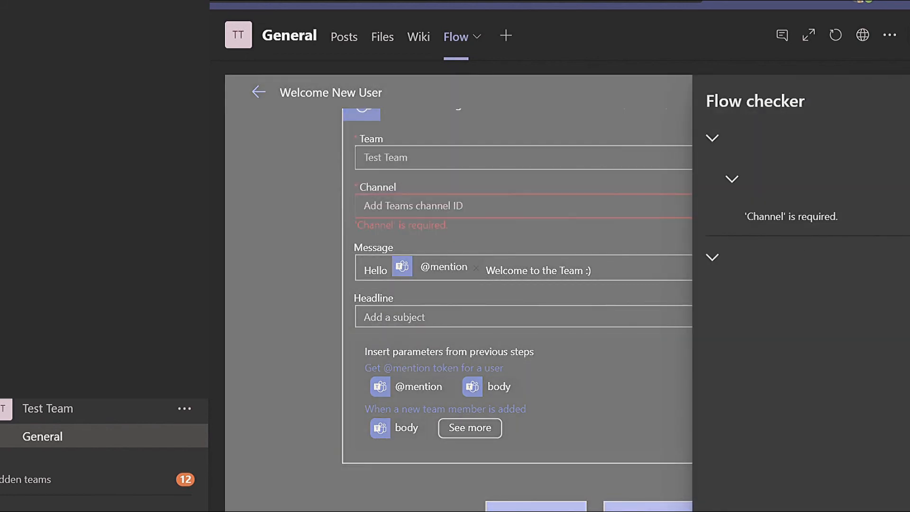
click(909, 101)
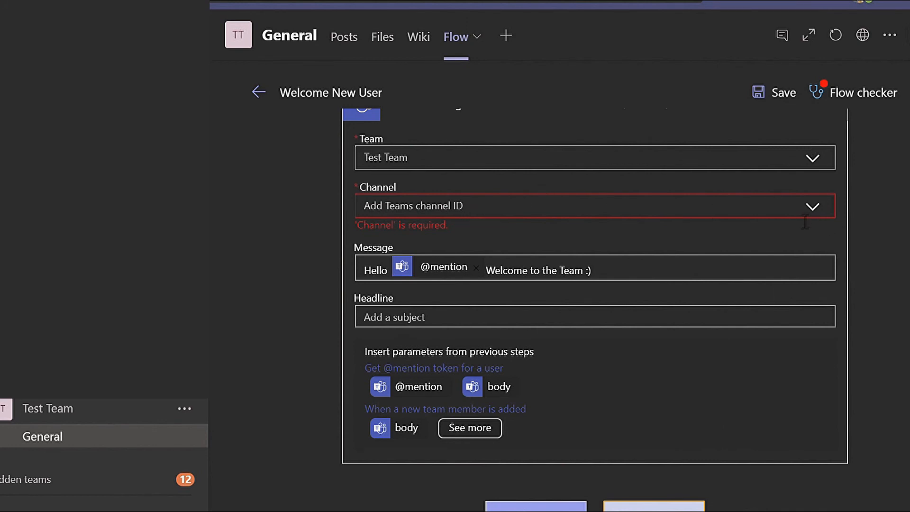
click(816, 212)
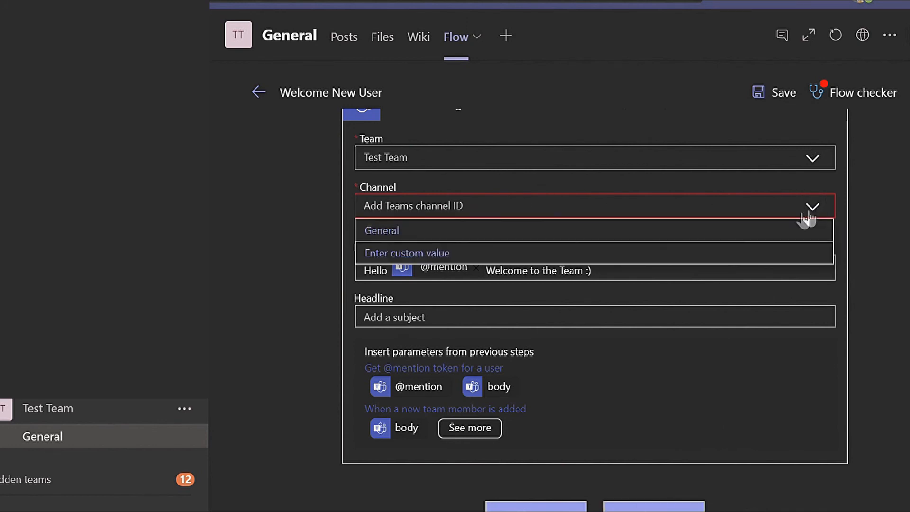
click(380, 230)
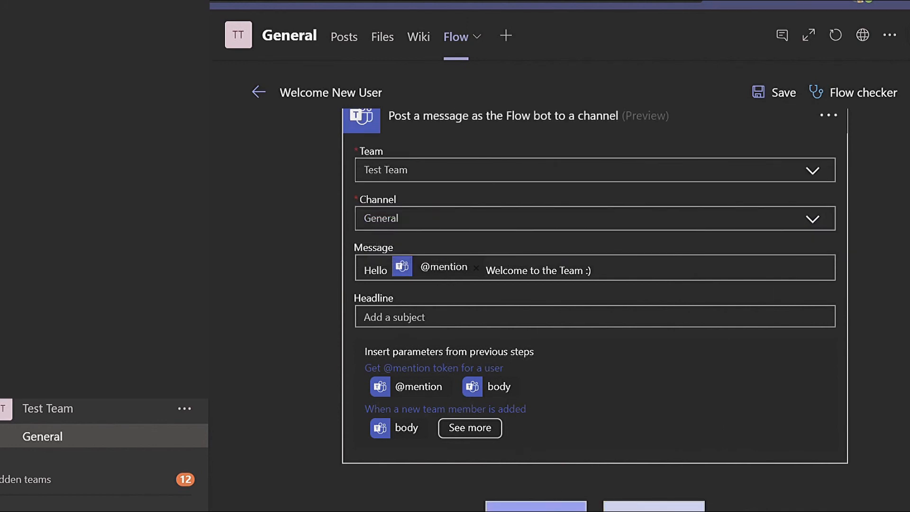
click(654, 506)
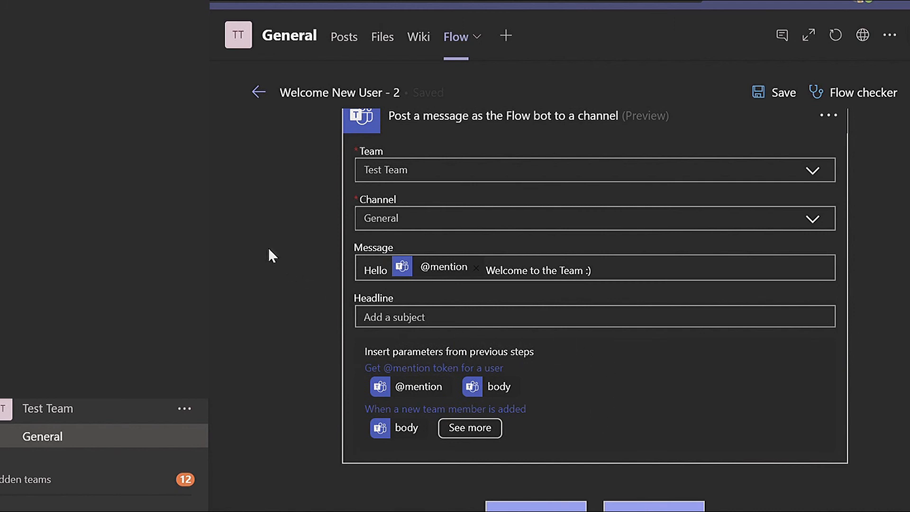
- Open the posts of Test Team's General channel
scroll(267, 249, up, 2)
click(359, 42)
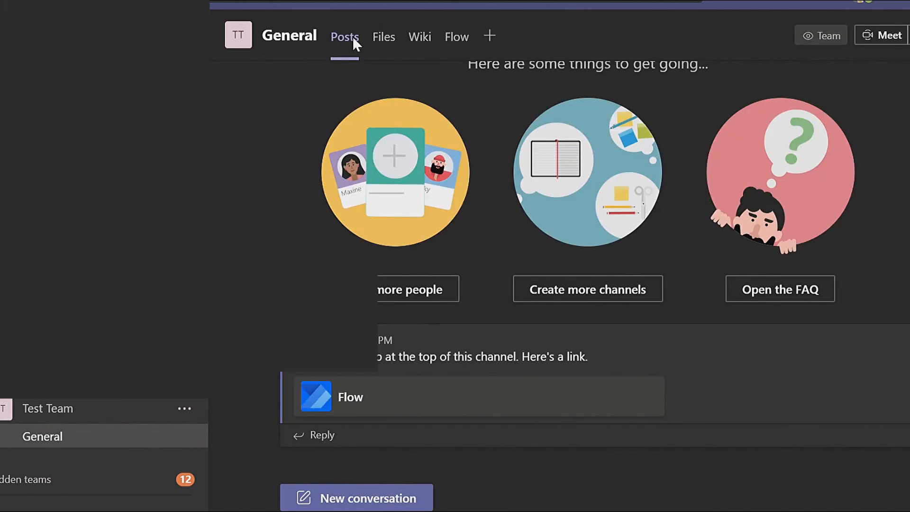